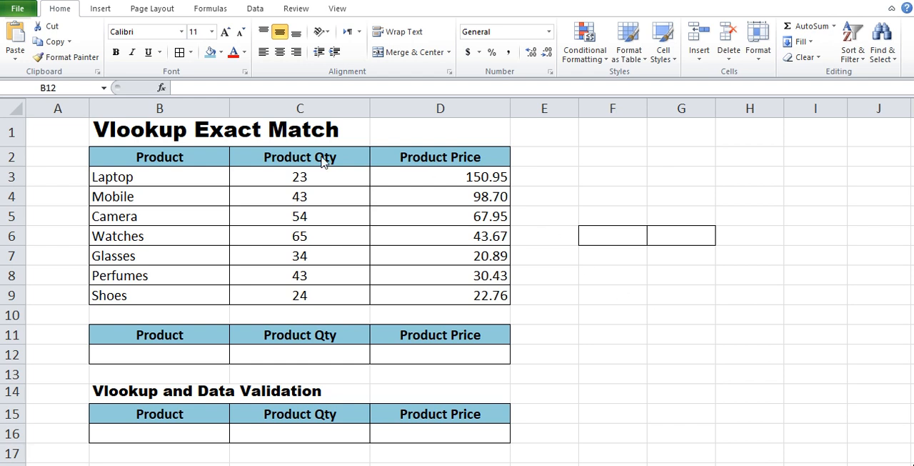
Examine the Product, Product Qty and Product Price columns of the main product table.
{"action": "key", "text": "shift+Right"}
{"action": "key", "text": "shift+Right"}
{"action": "left_click", "coordinate": [154, 153]}
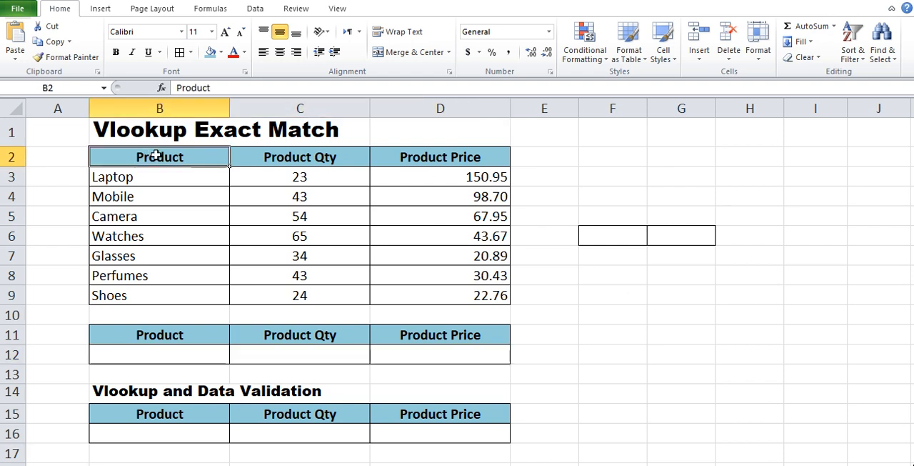
{"action": "left_click_drag", "start_coordinate": [155, 155], "coordinate": [156, 291]}
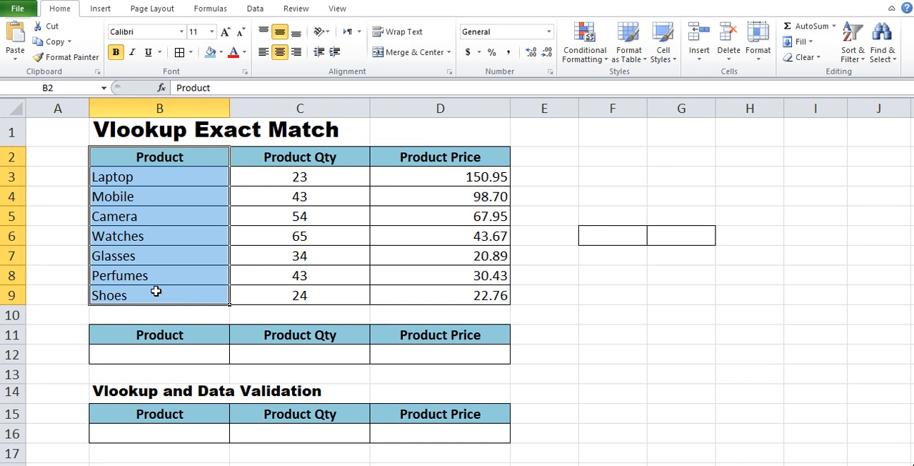
{"action": "left_click_drag", "start_coordinate": [320, 160], "coordinate": [333, 292]}
{"action": "left_click_drag", "start_coordinate": [454, 164], "coordinate": [464, 292]}
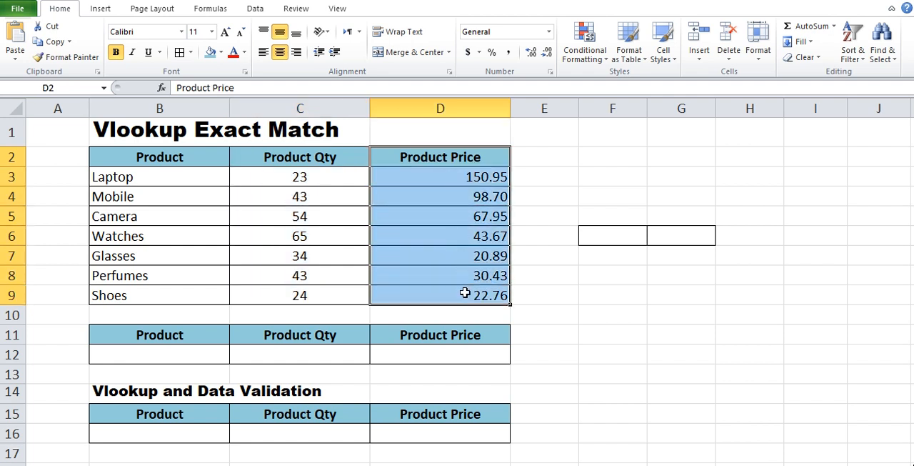
{"action": "left_click", "coordinate": [464, 292]}
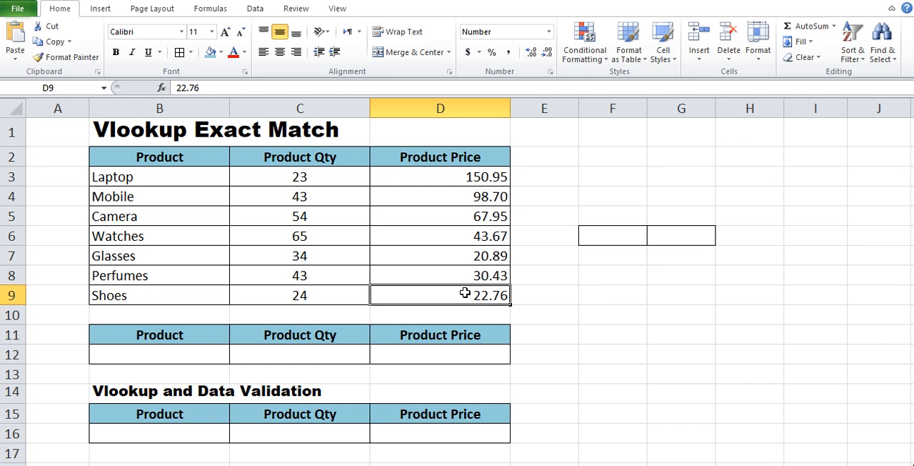
Enter Mobile in cell F6 and its price 98.7 in cell G6.
{"action": "left_click", "coordinate": [606, 234]}
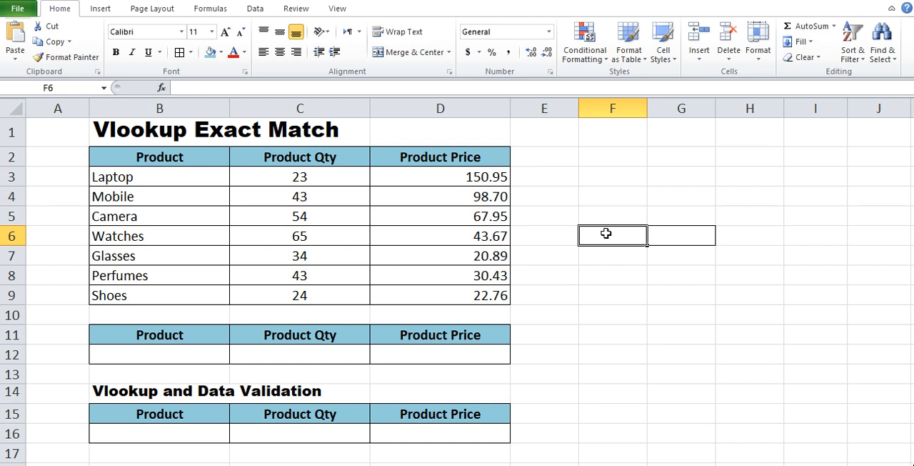
{"action": "type", "text": "Mobile"}
{"action": "key", "text": "Tab"}
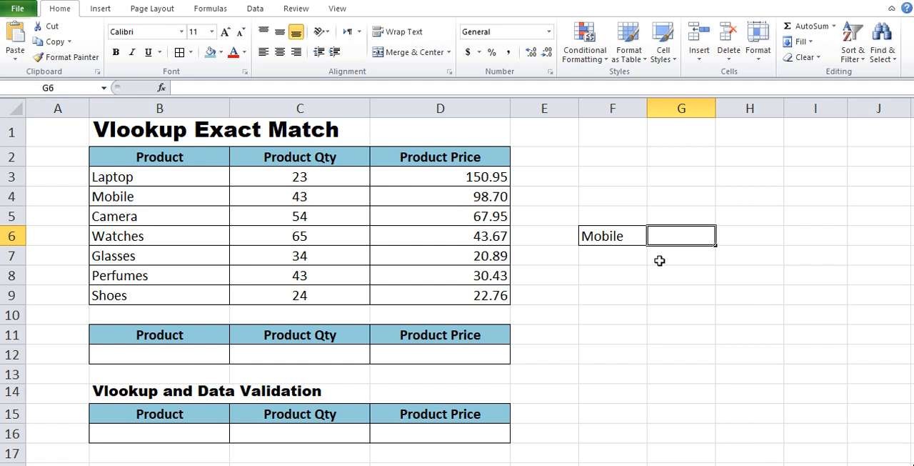
{"action": "type", "text": "98.70"}
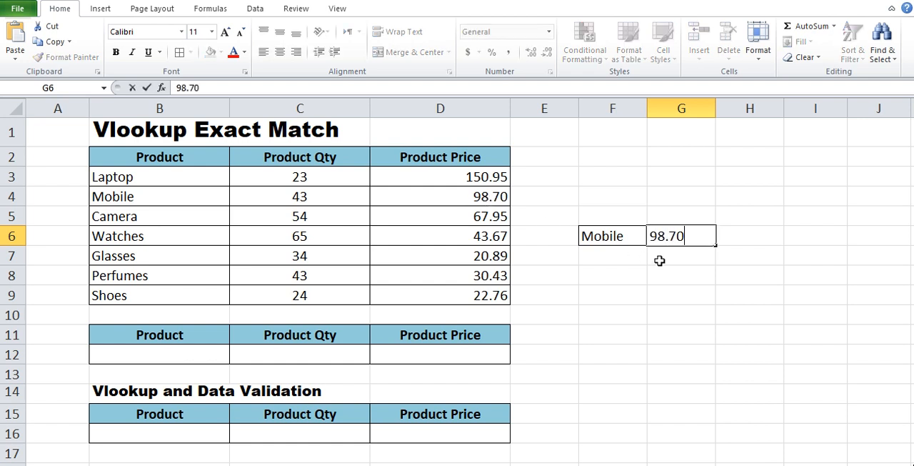
{"action": "key", "text": "Return"}
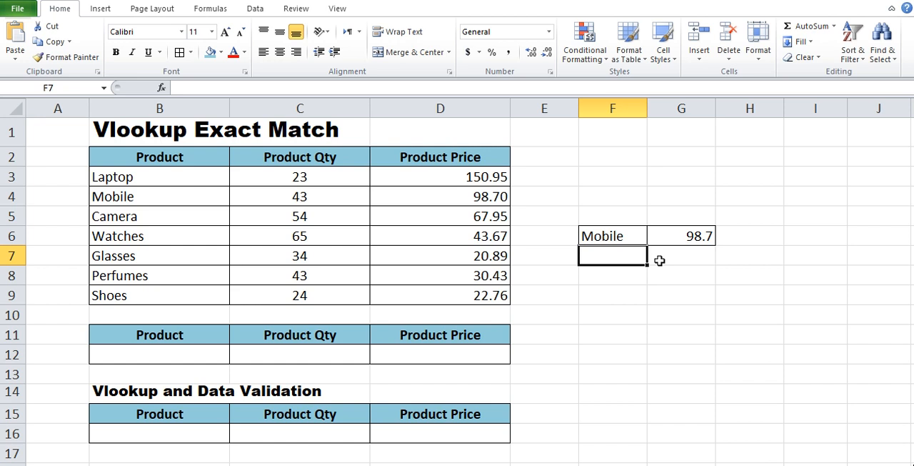
Change the product name in cell F6 to Watches.
{"action": "key", "text": "Up"}
{"action": "type", "text": "Wac"}
{"action": "key", "text": "BackSpace"}
{"action": "type", "text": "tches"}
{"action": "key", "text": "Tab"}
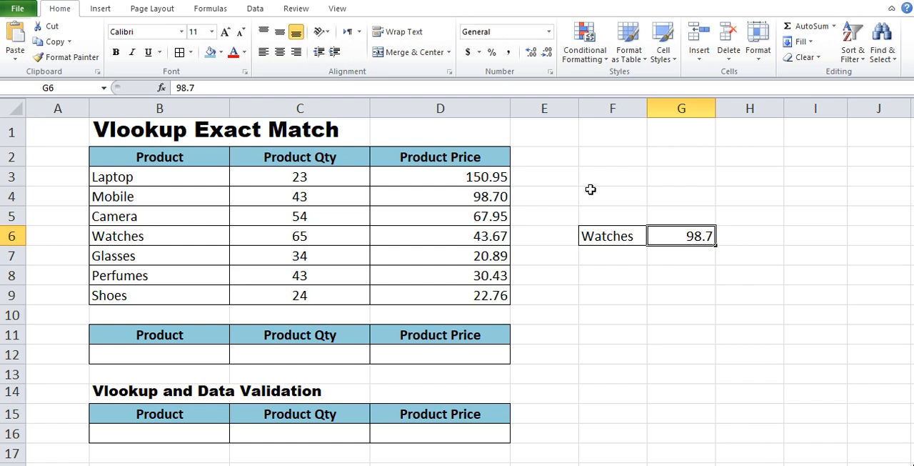
Look up the Watches price in the product table and enter 43.67 in cell G6.
{"action": "left_click", "coordinate": [458, 235]}
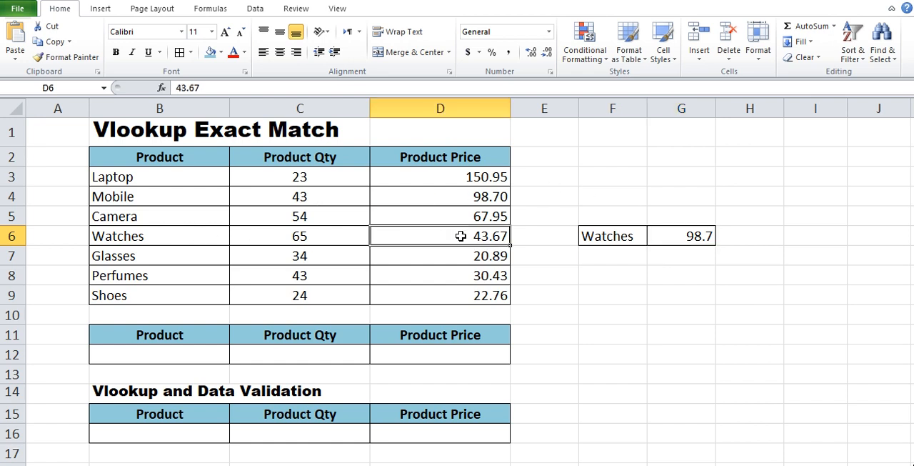
{"action": "left_click", "coordinate": [670, 232]}
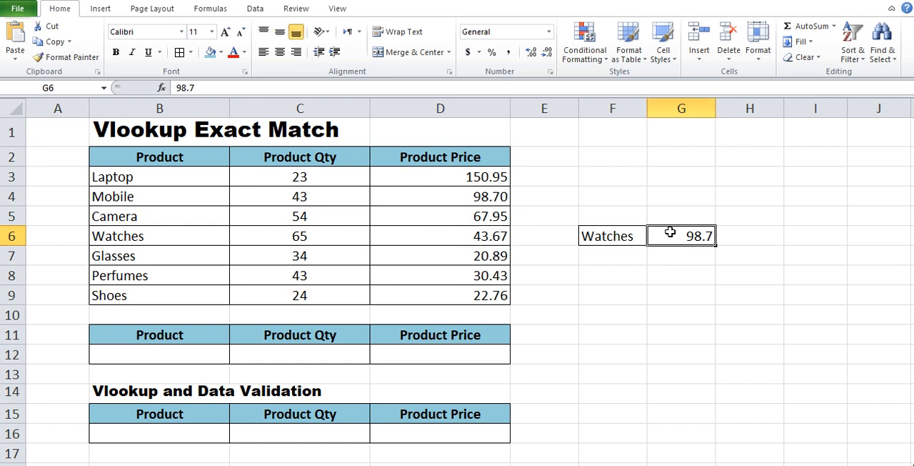
{"action": "type", "text": "43.67"}
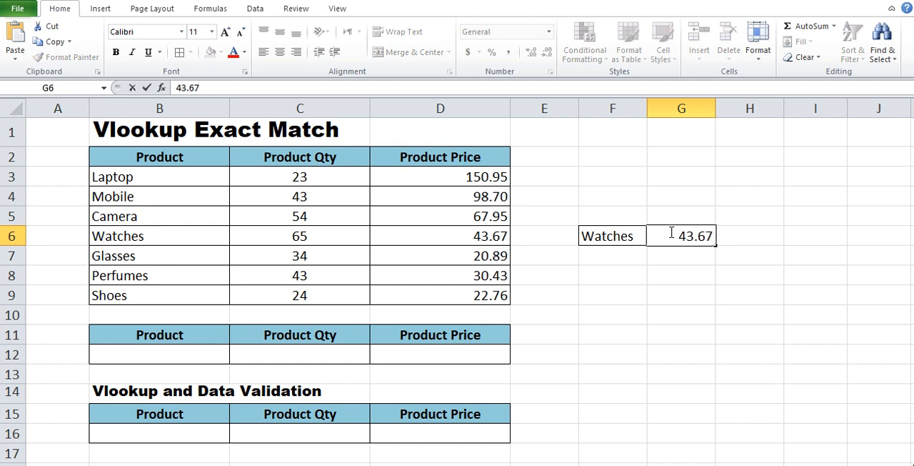
{"action": "key", "text": "Return"}
{"action": "key", "text": "Up"}
{"action": "key", "text": "Left"}
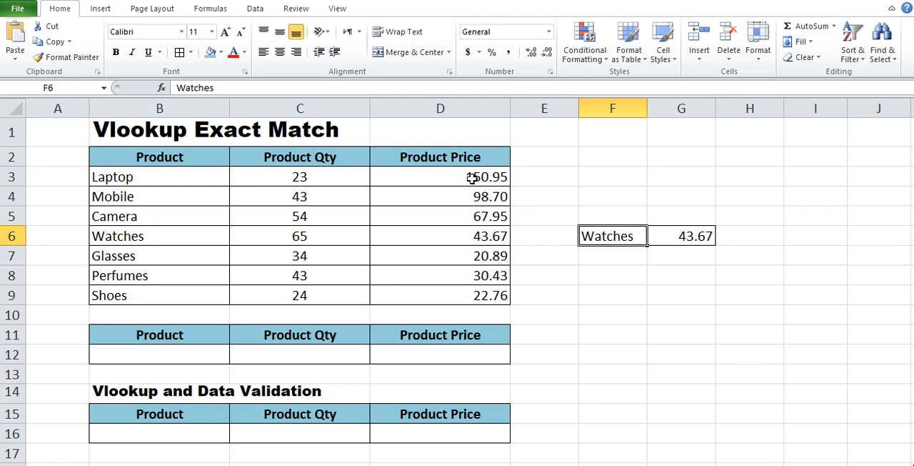
{"action": "left_click", "coordinate": [208, 157]}
{"action": "left_click_drag", "start_coordinate": [208, 157], "coordinate": [446, 289]}
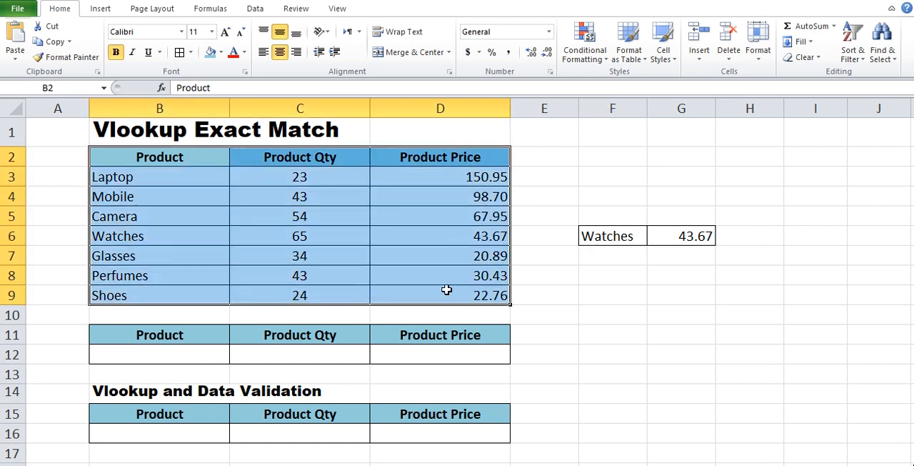
{"action": "left_click", "coordinate": [207, 294]}
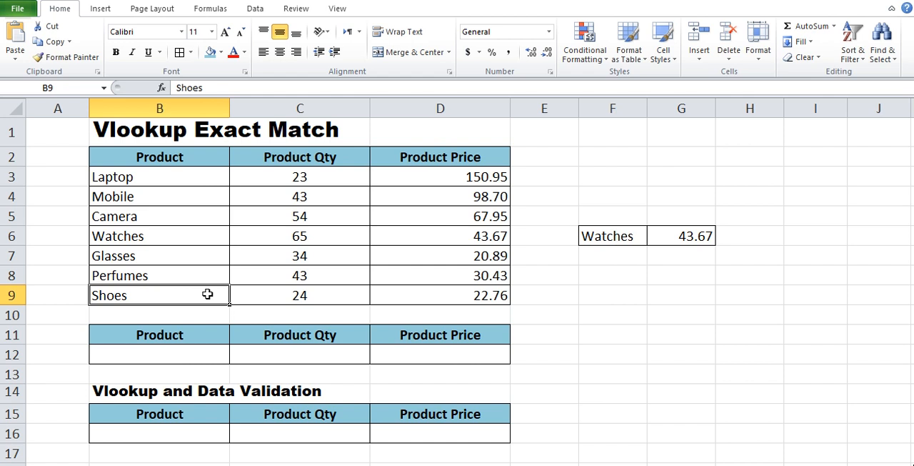
Enter Laptop as the lookup product in cell B12 of the small table.
{"action": "key", "text": "Down"}
{"action": "key", "text": "Down"}
{"action": "key", "text": "Down"}
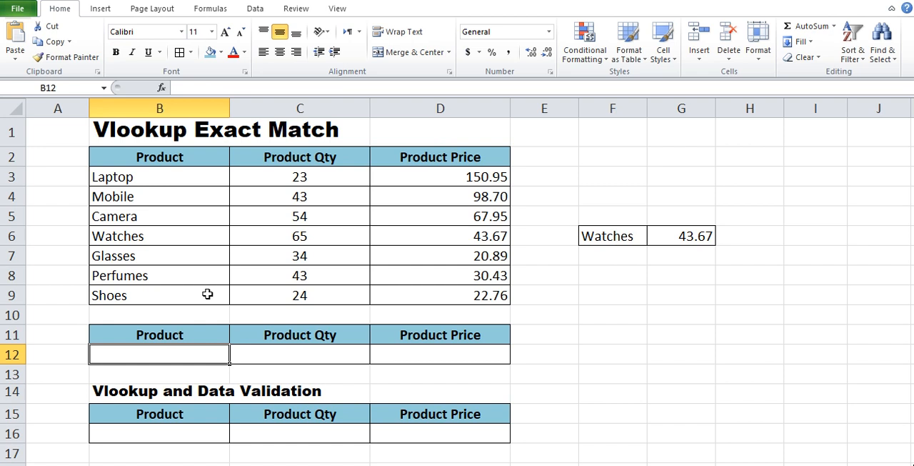
{"action": "type", "text": "Laptop"}
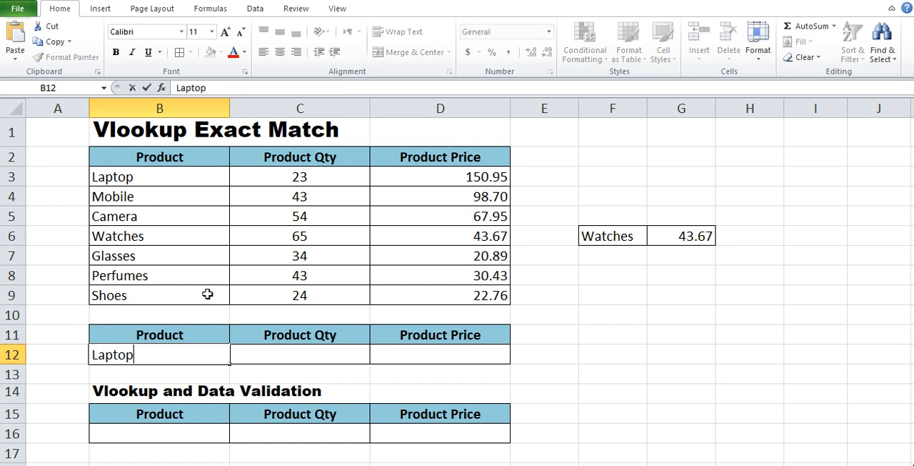
{"action": "key", "text": "Tab"}
{"action": "key", "text": "Tab"}
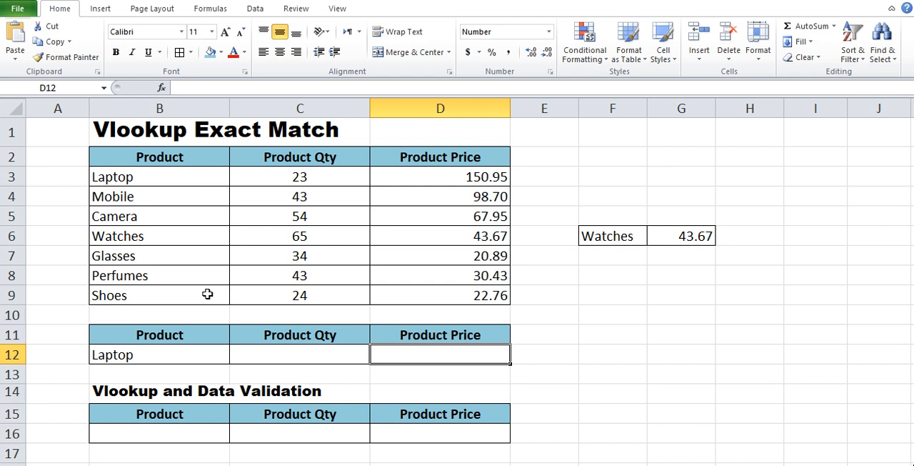
Enter the exact-match price formula =VLOOKUP(B12,B2:D9,3,0) in cell D12.
{"action": "type", "text": "="}
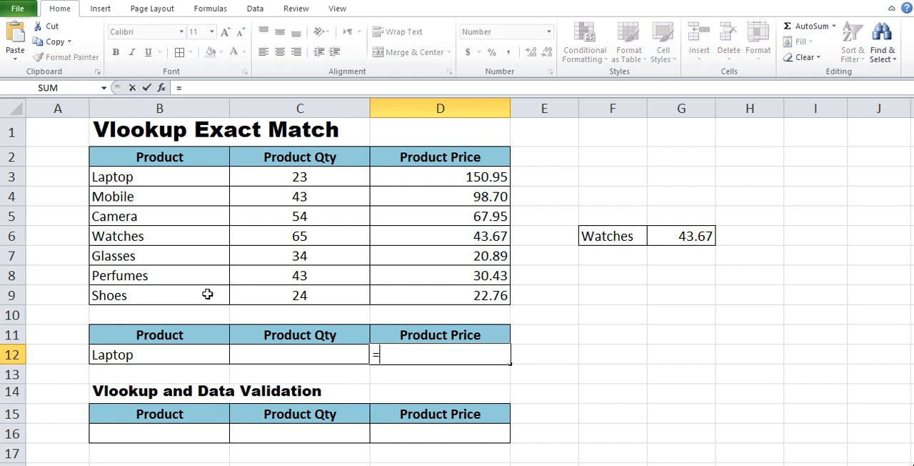
{"action": "type", "text": "vlookup"}
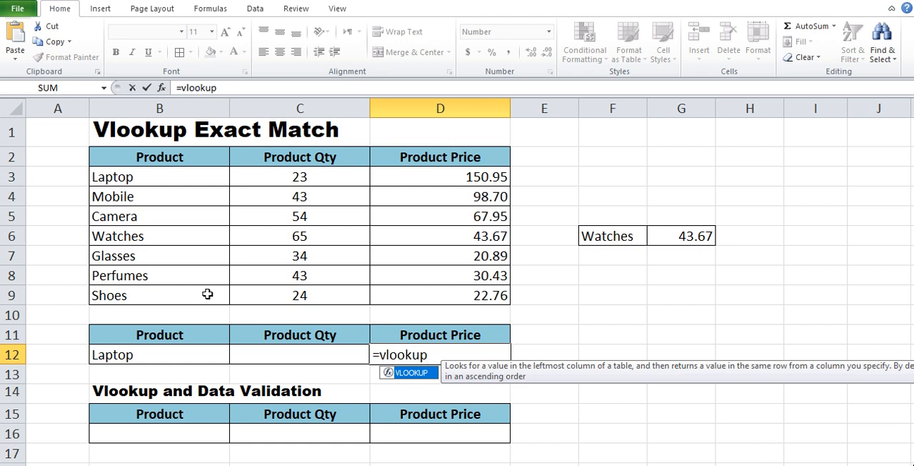
{"action": "type", "text": "("}
{"action": "left_click", "coordinate": [163, 354]}
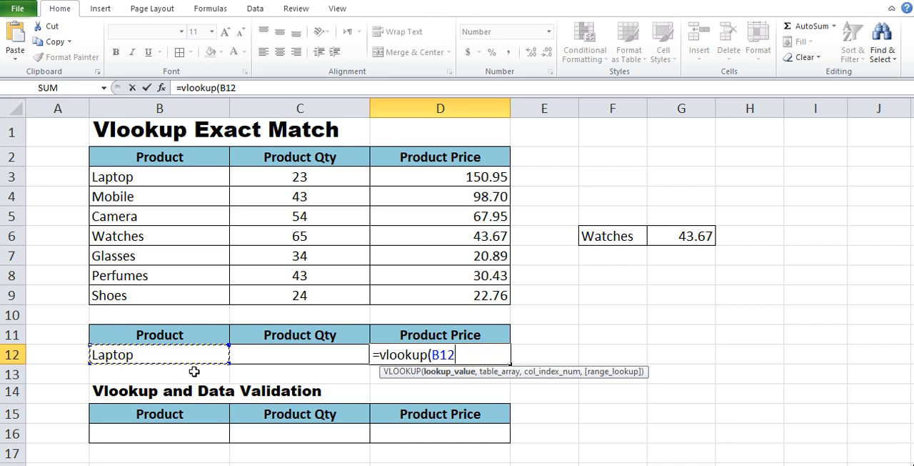
{"action": "type", "text": ","}
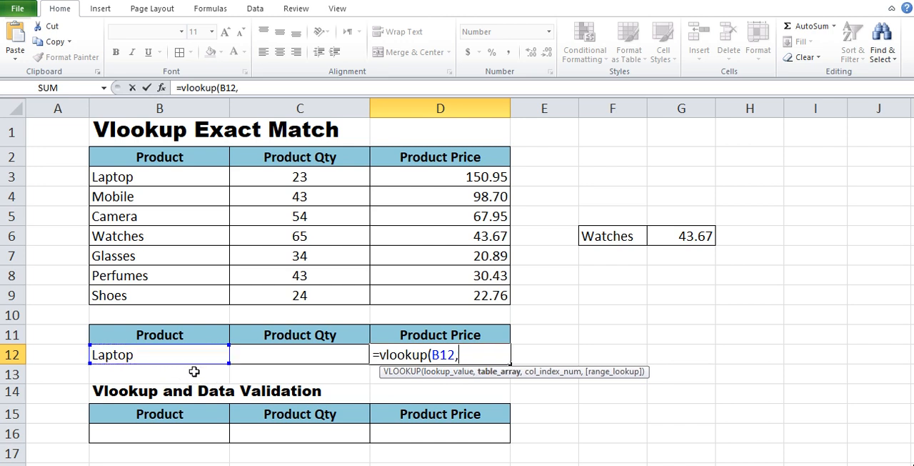
{"action": "left_click", "coordinate": [136, 156]}
{"action": "left_click_drag", "start_coordinate": [136, 156], "coordinate": [445, 289]}
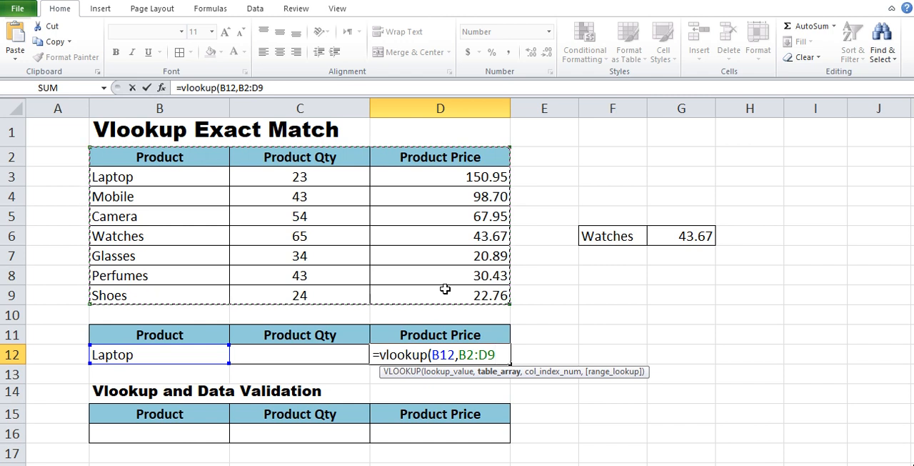
{"action": "type", "text": ","}
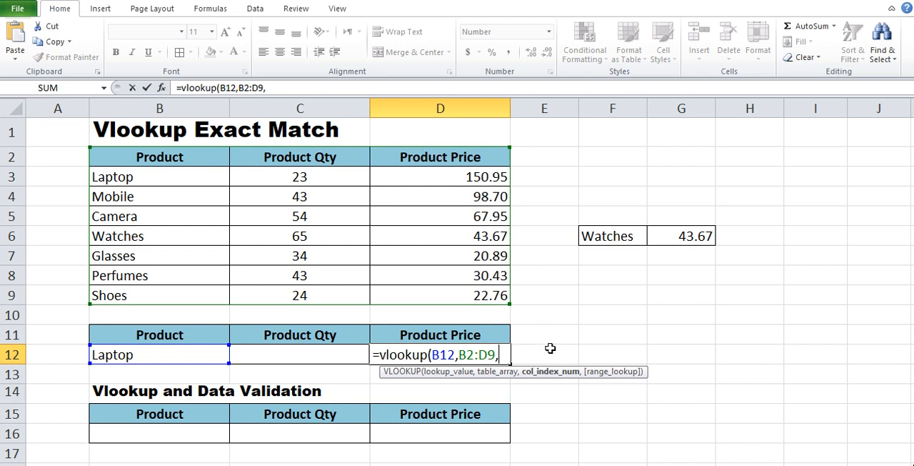
{"action": "type", "text": "3,"}
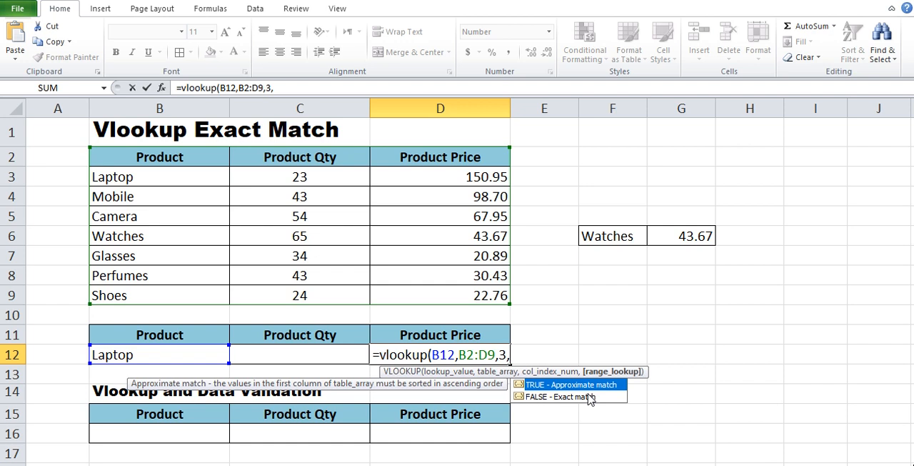
{"action": "type", "text": "0)"}
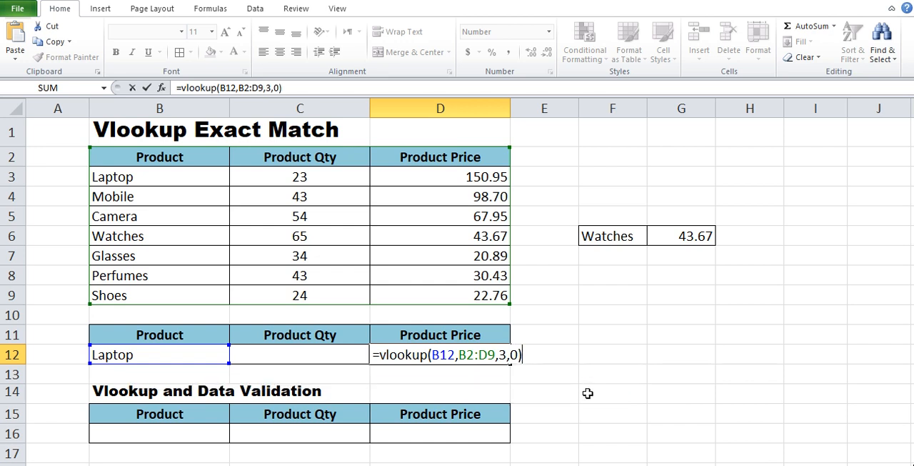
{"action": "key", "text": "Return"}
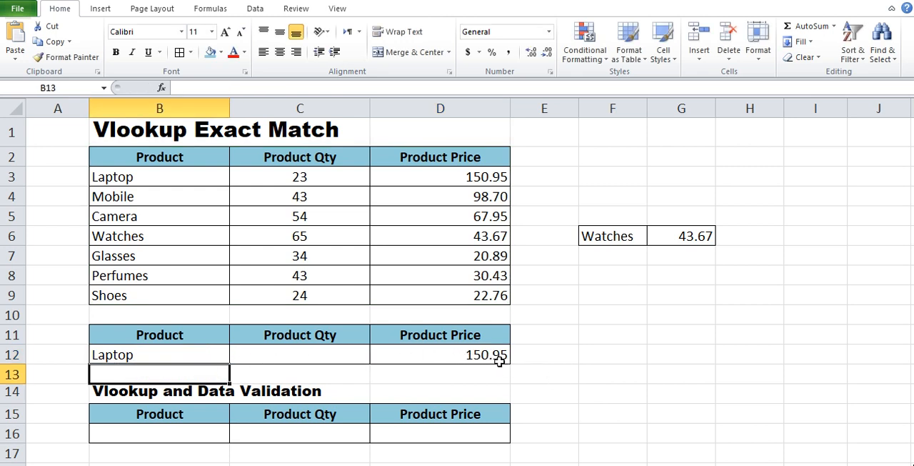
Check the Laptop price in the source table, and change the lookup product in B12 to Mobile.
{"action": "left_click", "coordinate": [463, 178]}
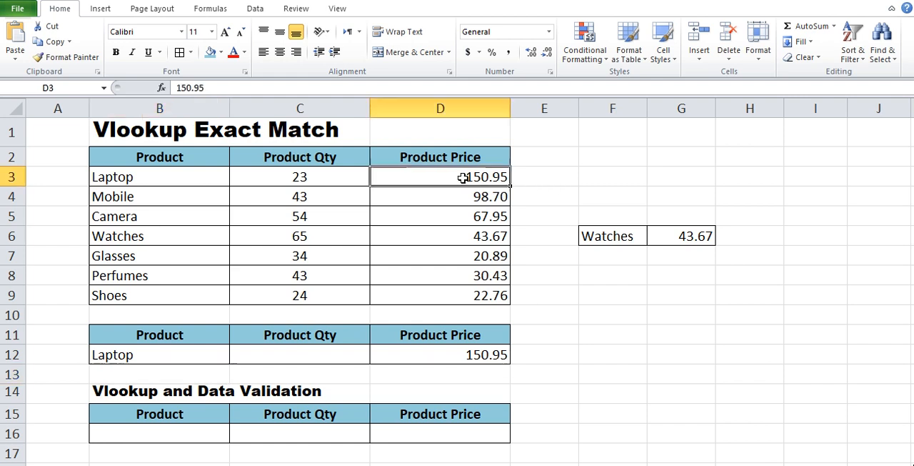
{"action": "left_click", "coordinate": [190, 356]}
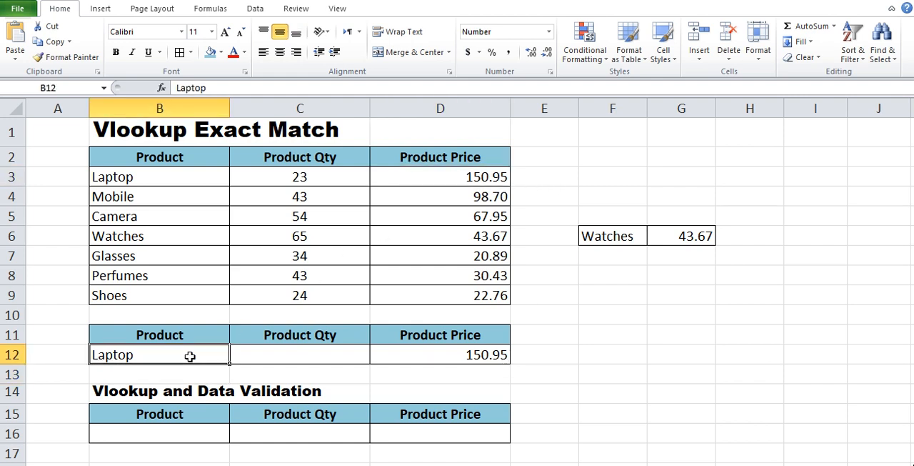
{"action": "type", "text": "Mon"}
{"action": "key", "text": "BackSpace"}
{"action": "type", "text": "bile"}
{"action": "key", "text": "Return"}
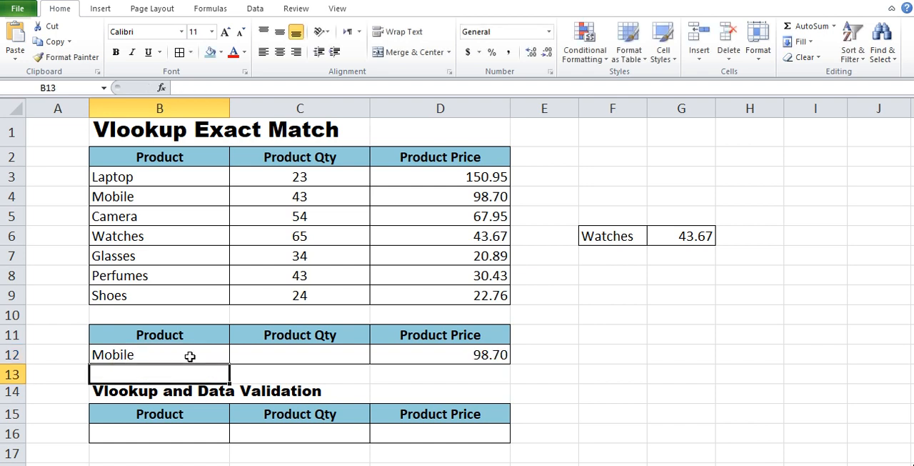
Change the lookup product in B12 to Shoes and compare the returned price with the source table.
{"action": "left_click", "coordinate": [190, 355]}
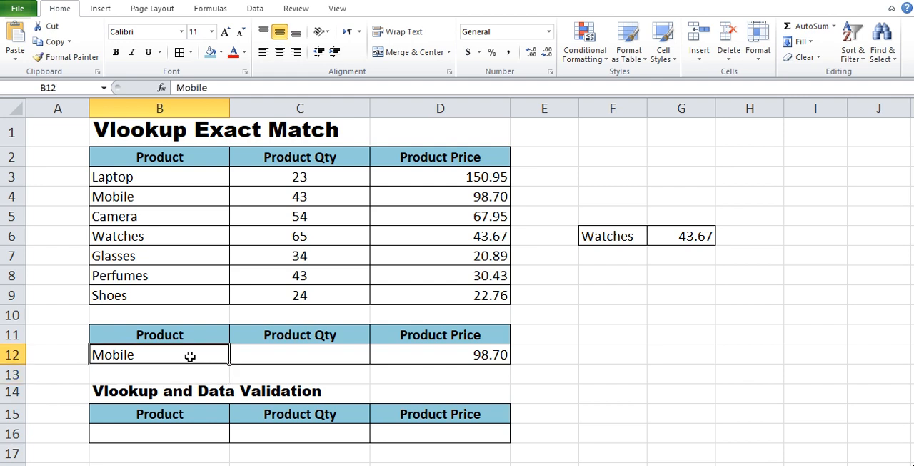
{"action": "type", "text": "Shoes"}
{"action": "key", "text": "Return"}
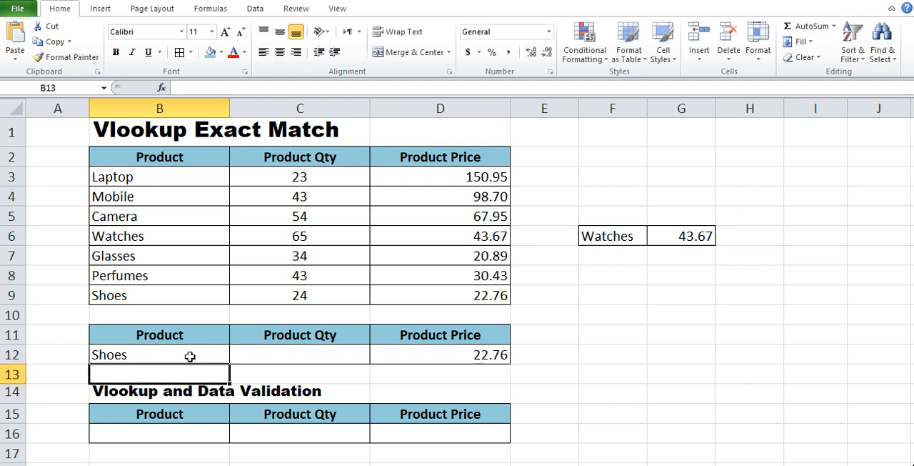
{"action": "left_click", "coordinate": [435, 354]}
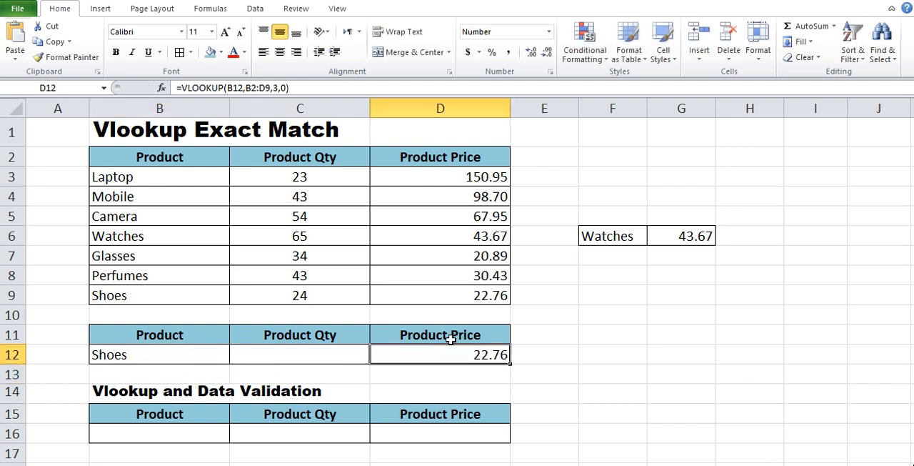
{"action": "left_click", "coordinate": [462, 295]}
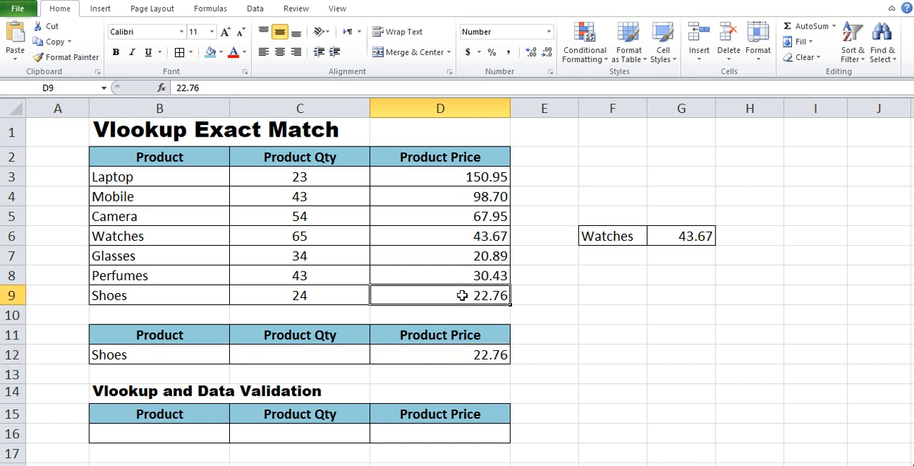
{"action": "left_click", "coordinate": [546, 316]}
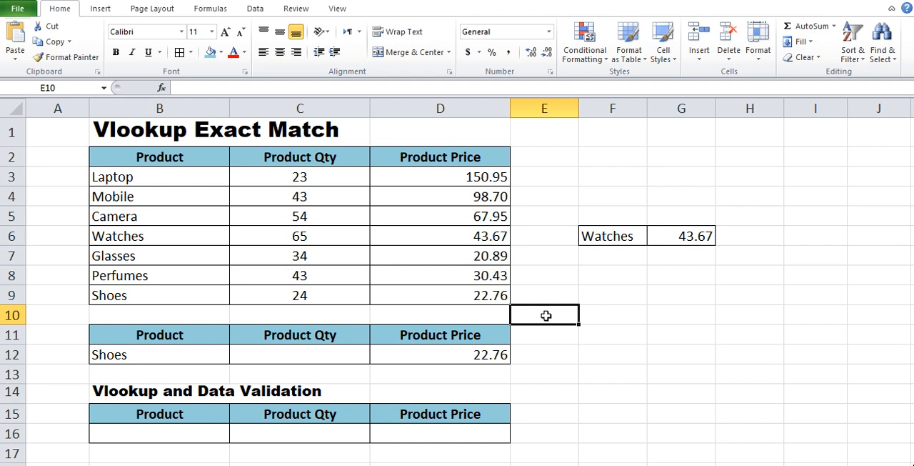
Review the lookup product in B12 and the price formula in D12 of the small table.
{"action": "left_click", "coordinate": [185, 352]}
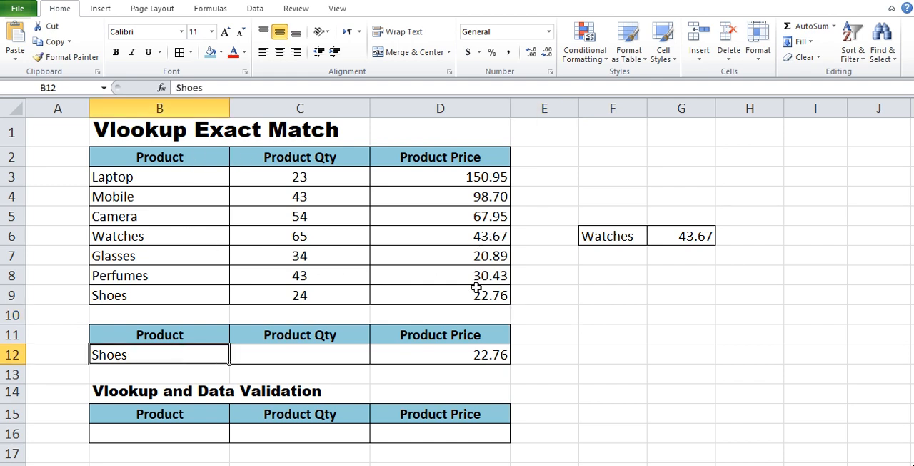
{"action": "left_click", "coordinate": [485, 352]}
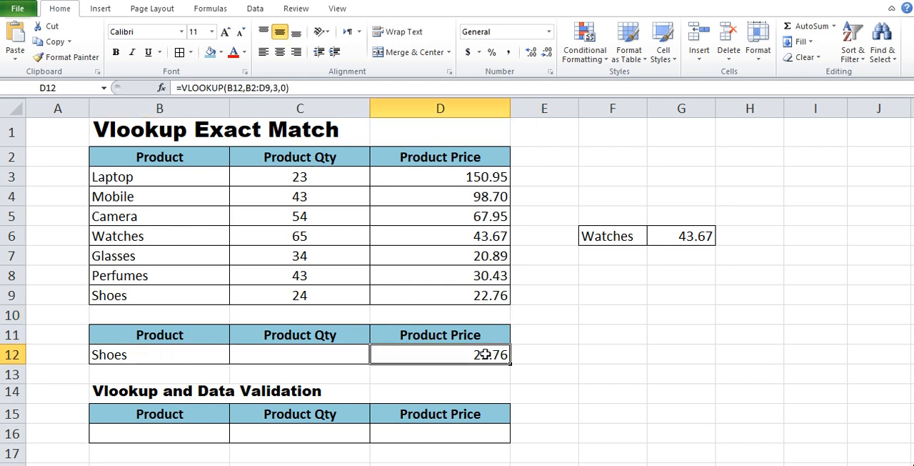
{"action": "left_click", "coordinate": [585, 356]}
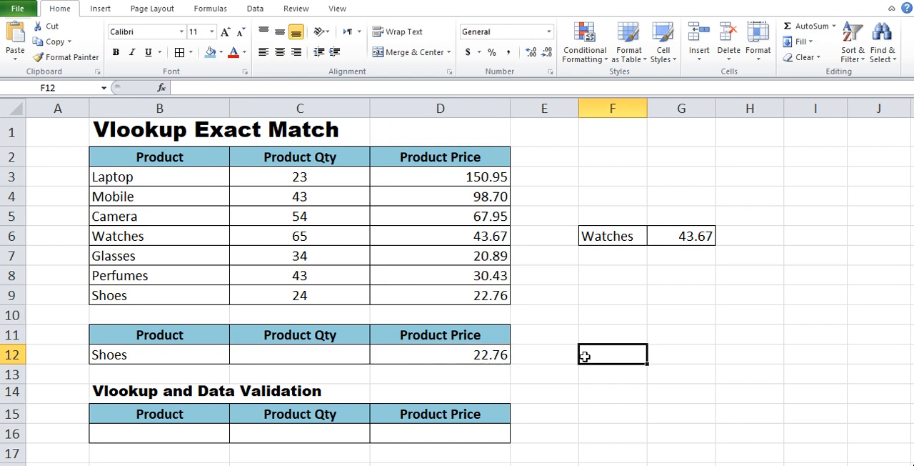
{"action": "left_click", "coordinate": [124, 358]}
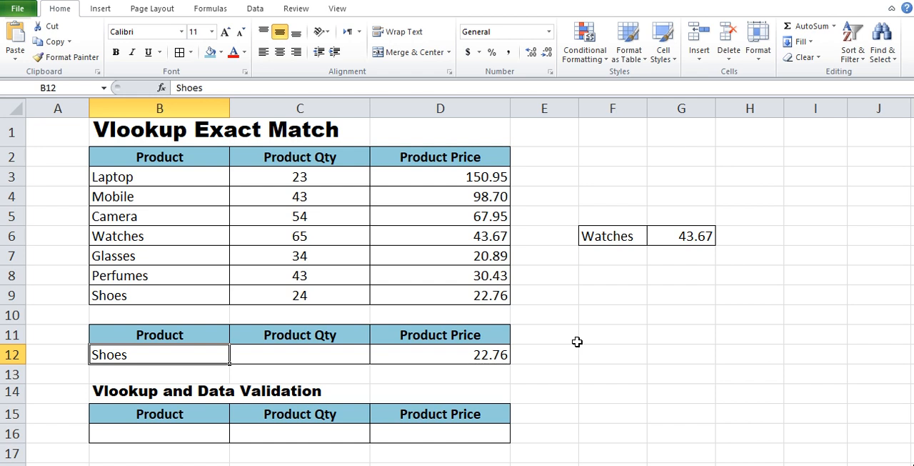
{"action": "left_click", "coordinate": [545, 370]}
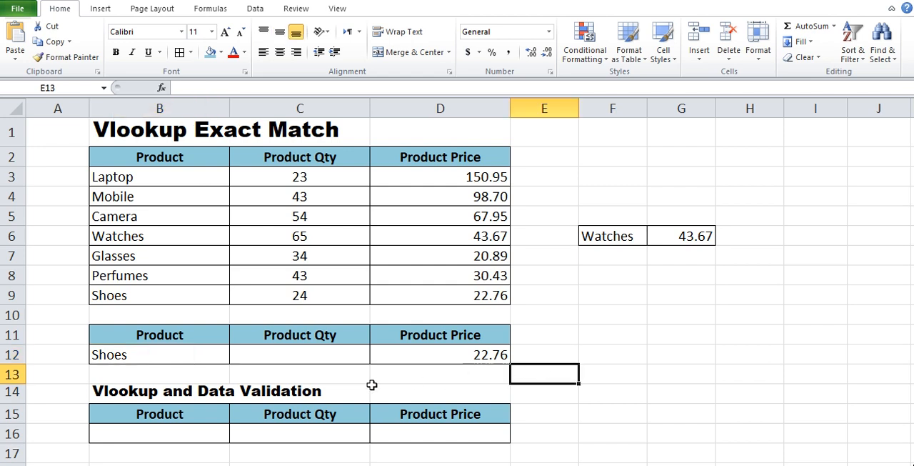
Add a List data validation to cell B16 with source =$B$3:$B$9, and choose Watches from its list.
{"action": "left_click", "coordinate": [179, 429]}
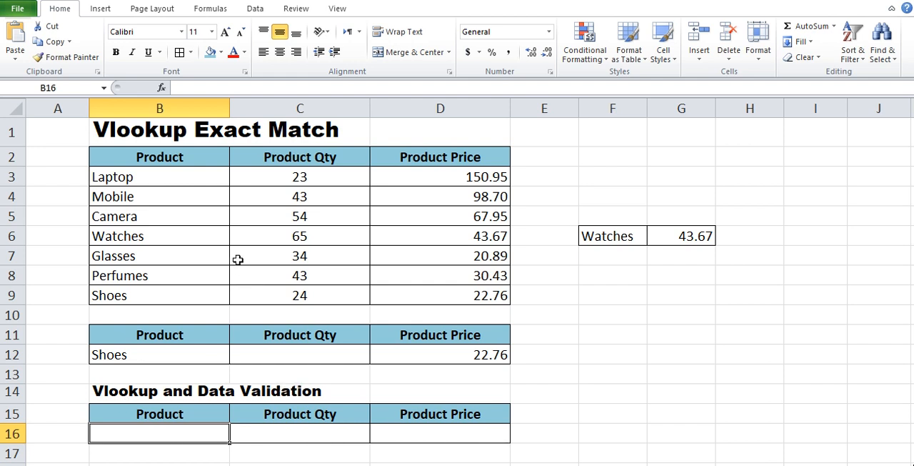
{"action": "left_click", "coordinate": [256, 9]}
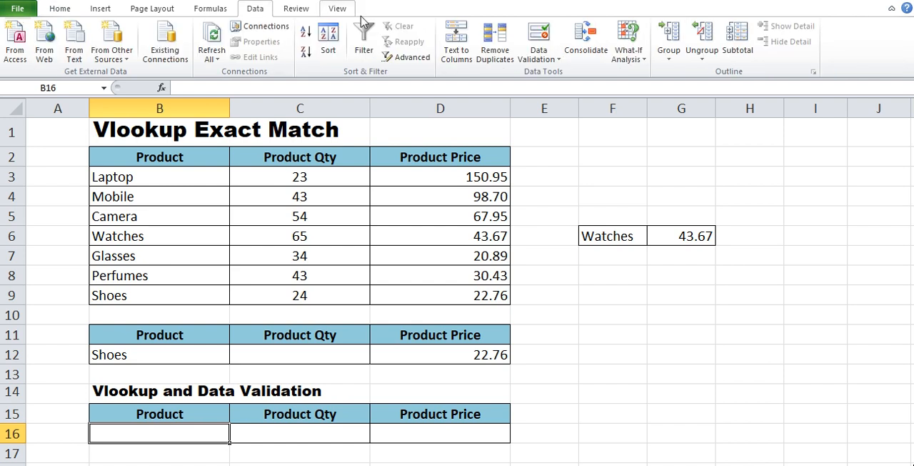
{"action": "left_click", "coordinate": [560, 63]}
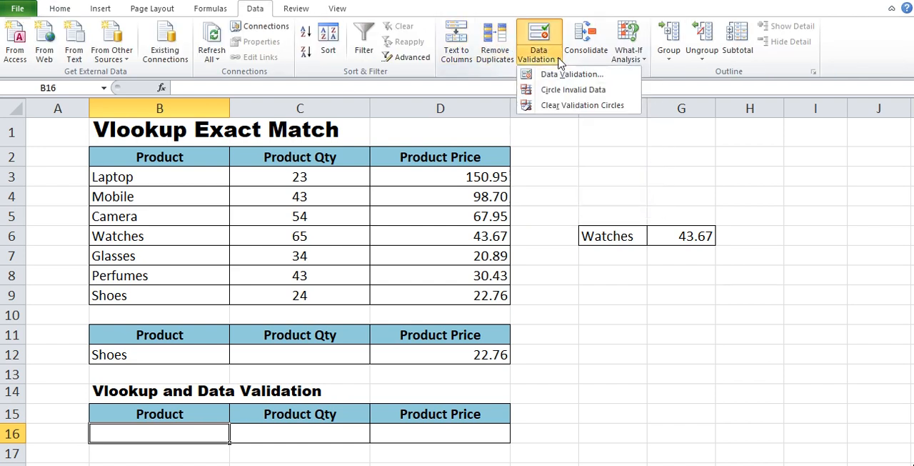
{"action": "left_click", "coordinate": [567, 75]}
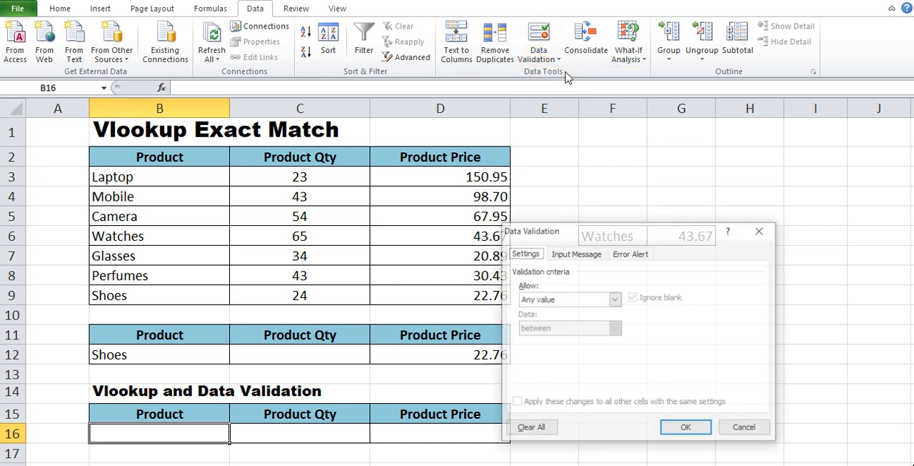
{"action": "left_click", "coordinate": [549, 303]}
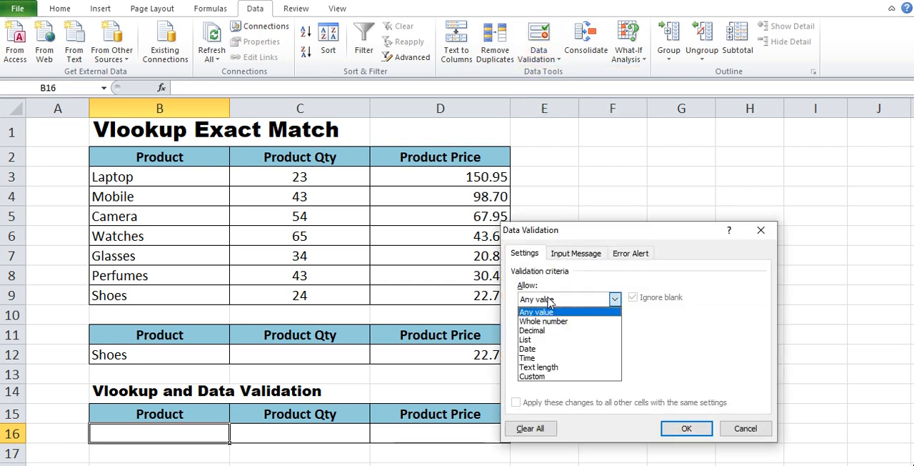
{"action": "left_click", "coordinate": [538, 341]}
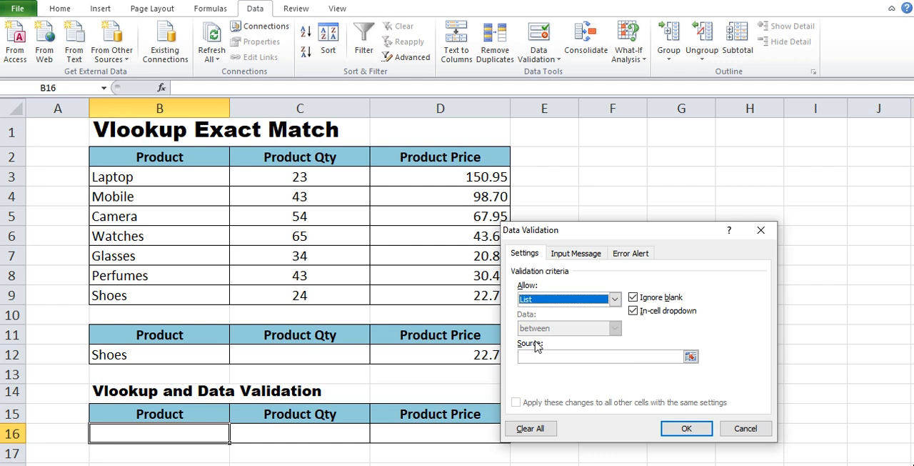
{"action": "left_click", "coordinate": [691, 355]}
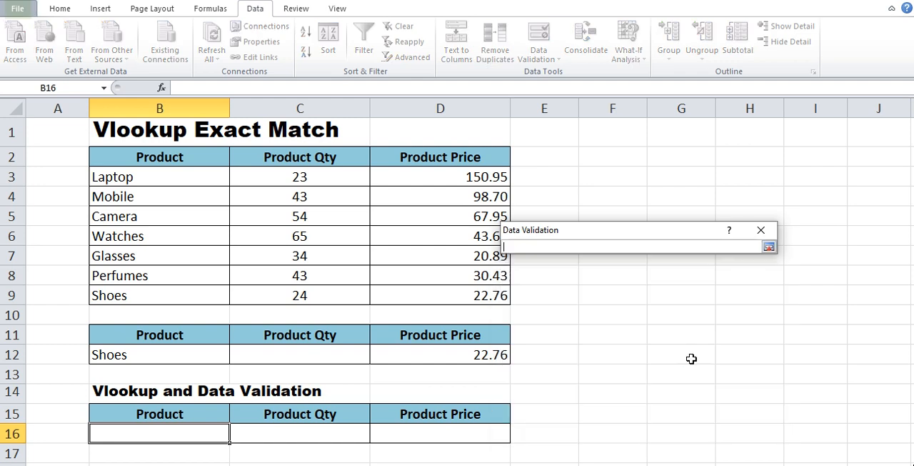
{"action": "left_click_drag", "start_coordinate": [142, 177], "coordinate": [169, 289]}
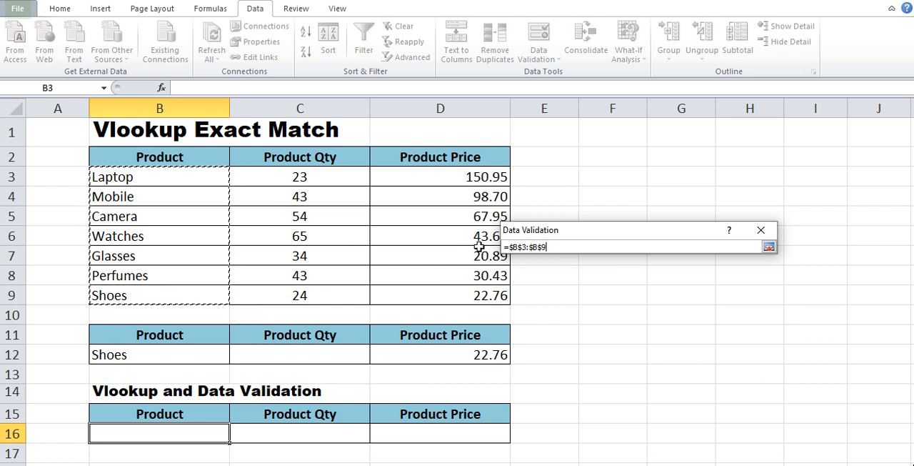
{"action": "left_click", "coordinate": [768, 247]}
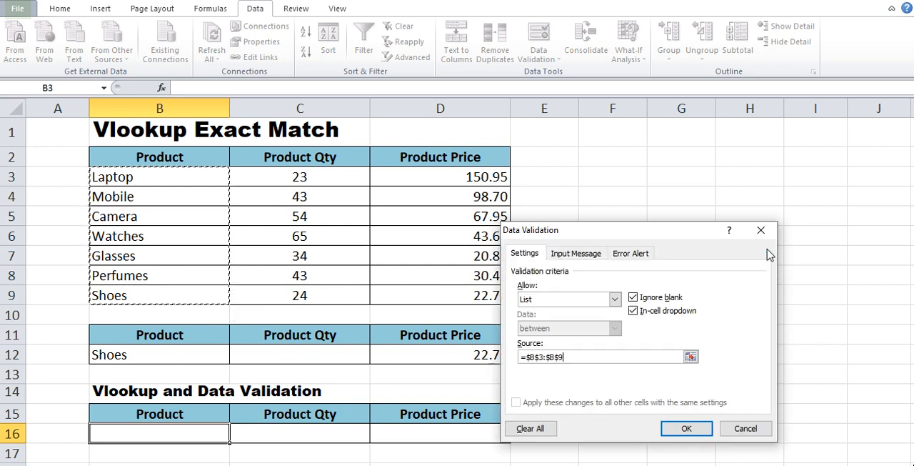
{"action": "left_click", "coordinate": [679, 429]}
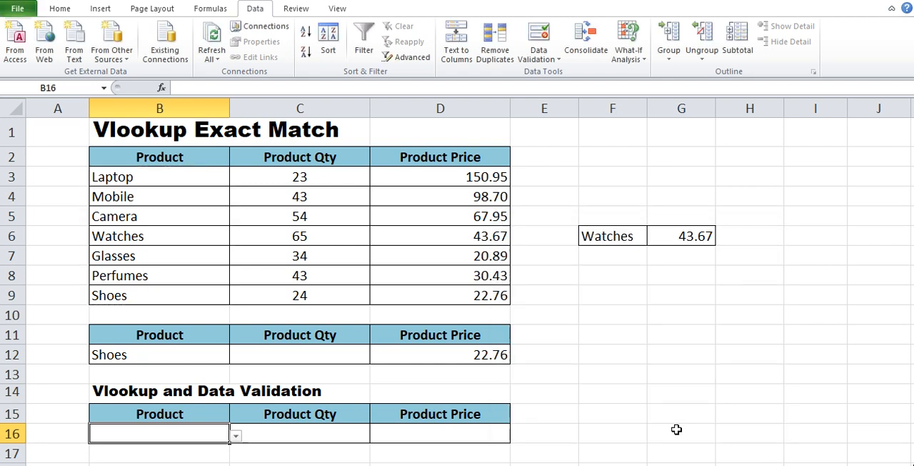
{"action": "left_click", "coordinate": [237, 436]}
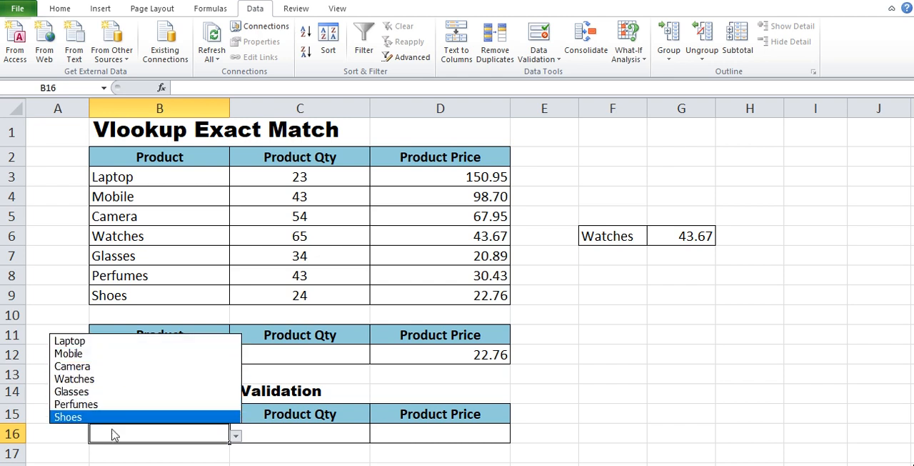
{"action": "left_click", "coordinate": [122, 380]}
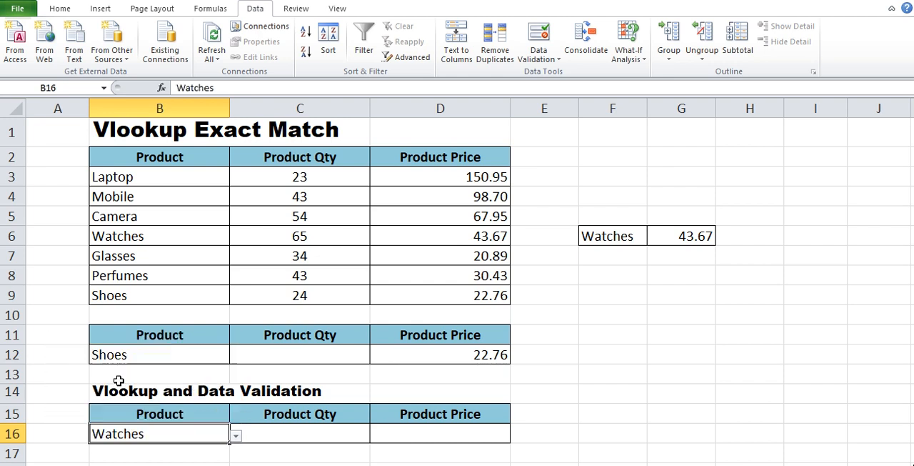
Enter the exact-match price formula =VLOOKUP(B16,B2:D9,3,0) in cell D16.
{"action": "left_click", "coordinate": [490, 430]}
{"action": "type", "text": "="}
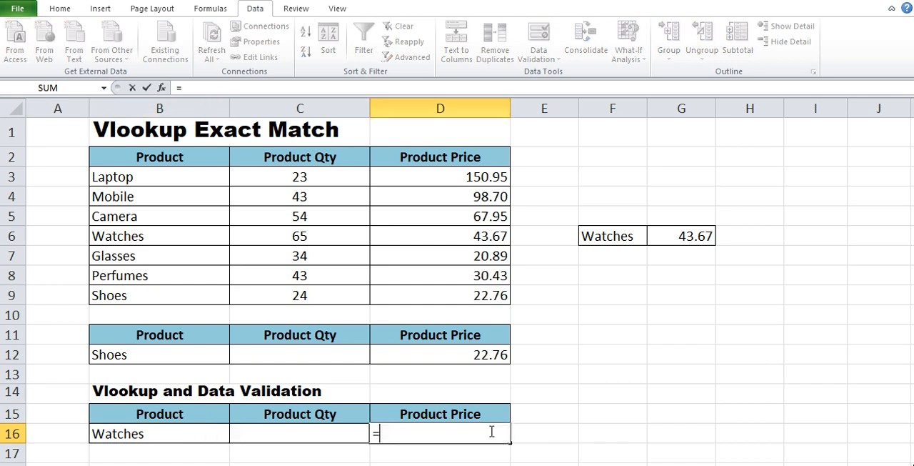
{"action": "type", "text": "vlo"}
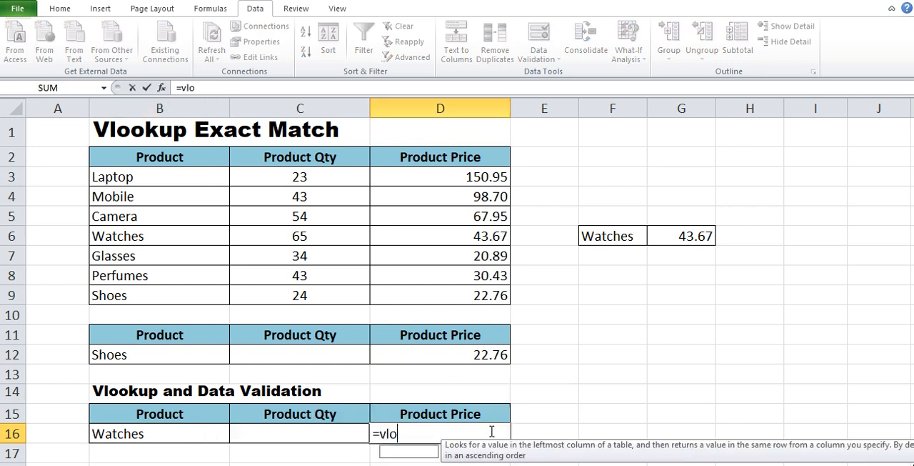
{"action": "type", "text": "okup("}
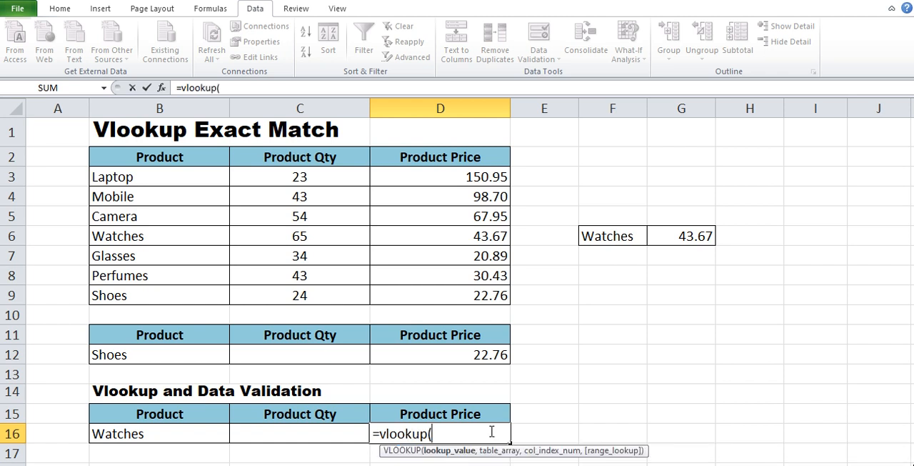
{"action": "left_click", "coordinate": [205, 432]}
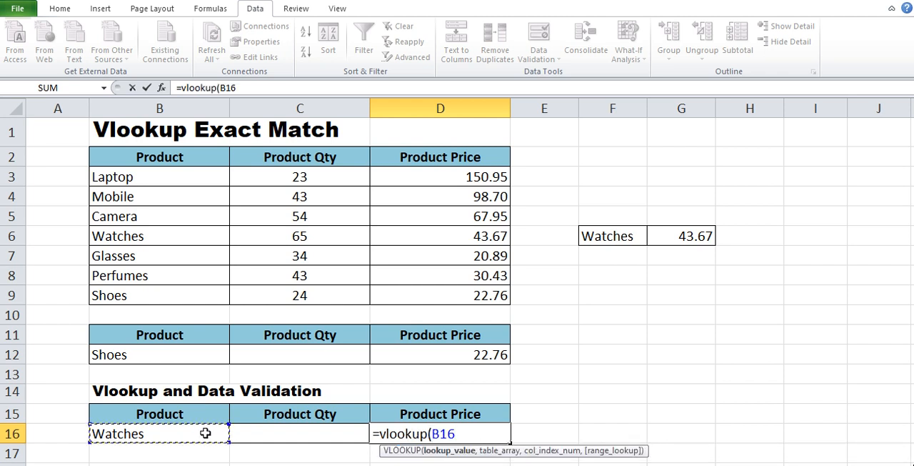
{"action": "type", "text": ","}
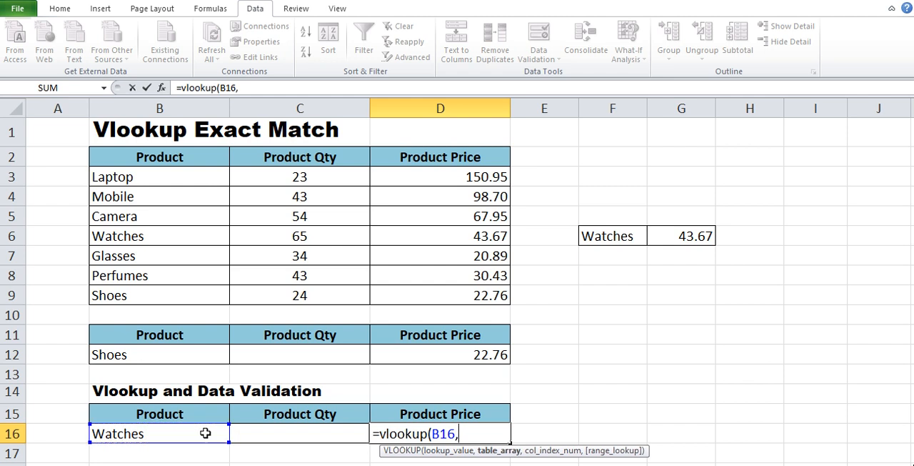
{"action": "left_click_drag", "start_coordinate": [180, 159], "coordinate": [465, 293]}
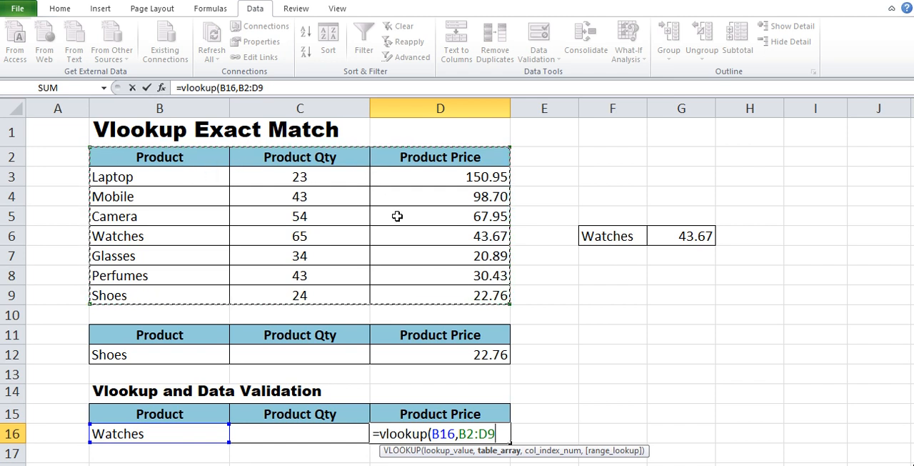
{"action": "type", "text": ","}
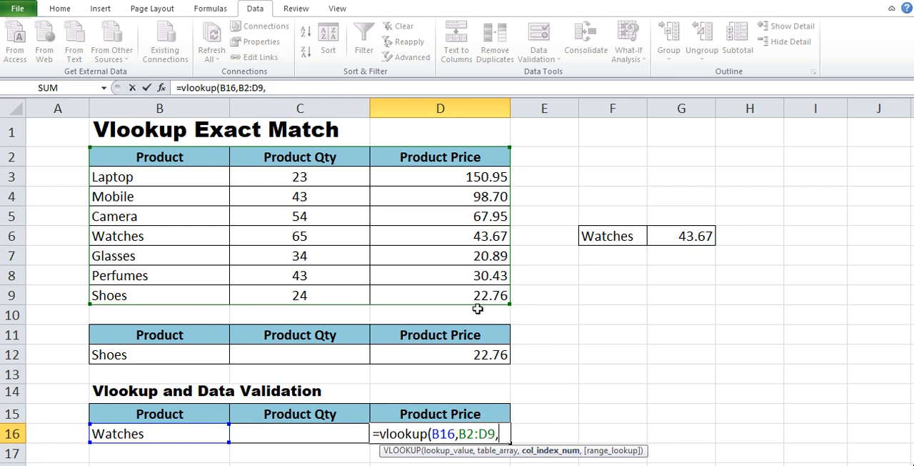
{"action": "type", "text": "3,"}
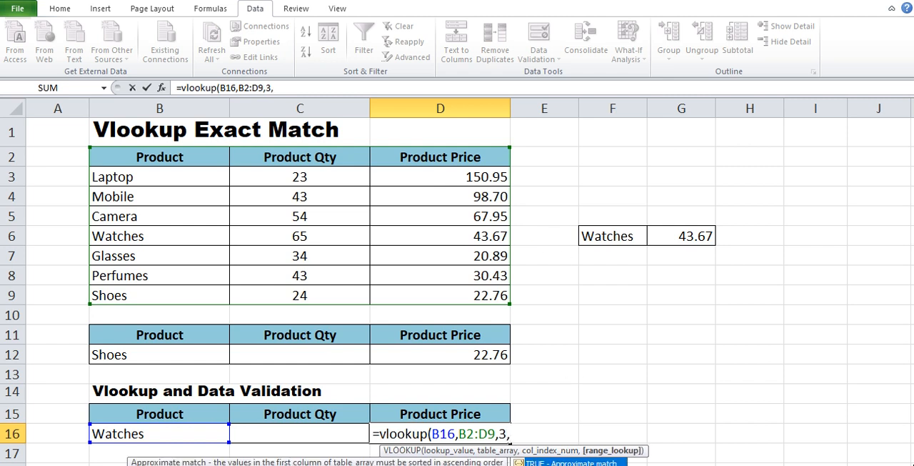
{"action": "type", "text": "0)"}
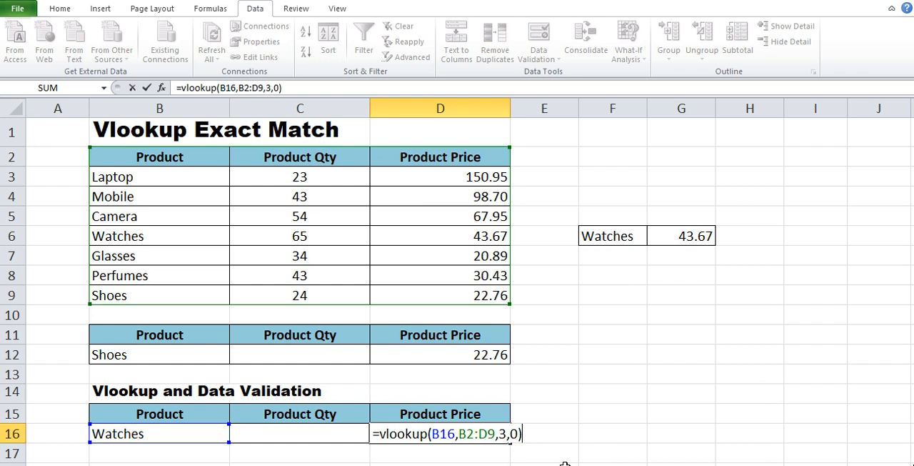
{"action": "key", "text": "Return"}
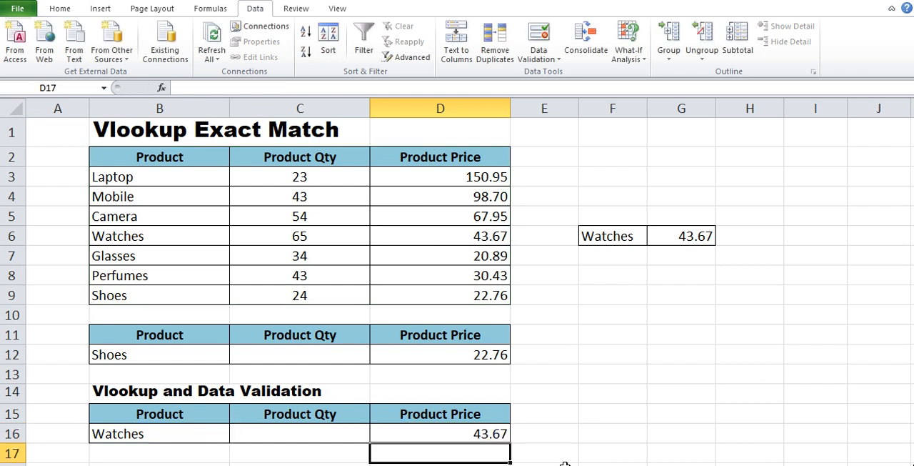
Test the product list in B16 by choosing Camera, followed by Perfumes.
{"action": "left_click", "coordinate": [145, 430]}
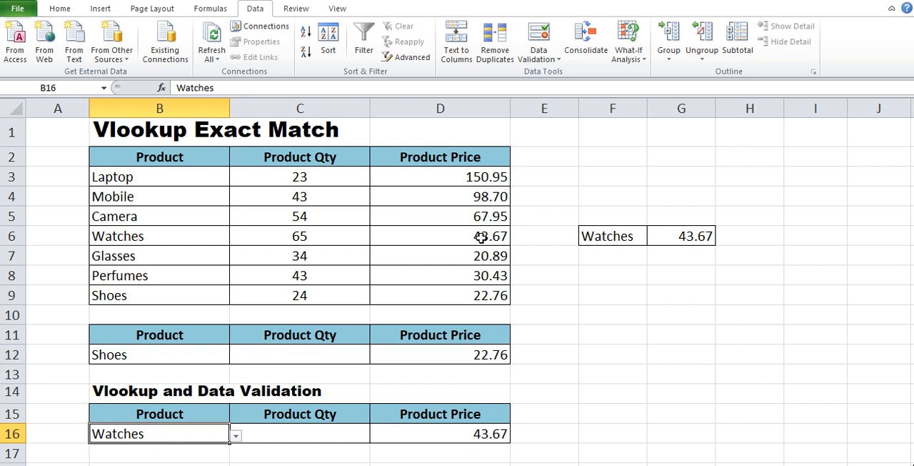
{"action": "left_click", "coordinate": [236, 436]}
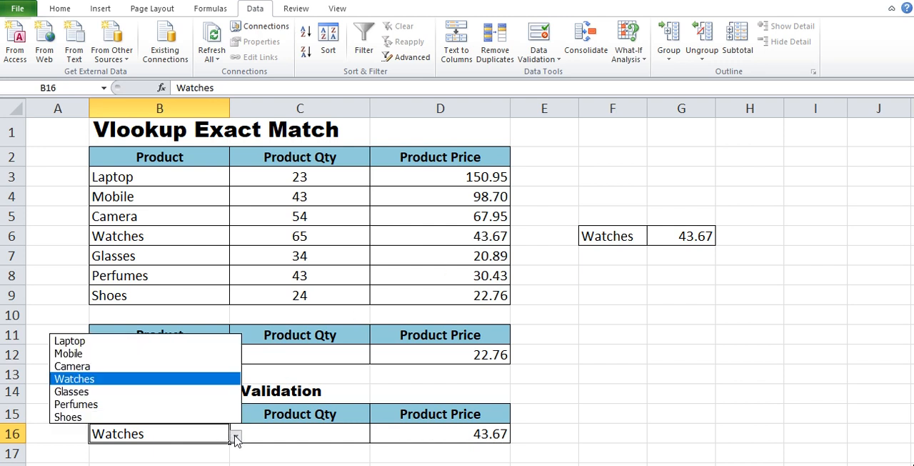
{"action": "left_click", "coordinate": [96, 365]}
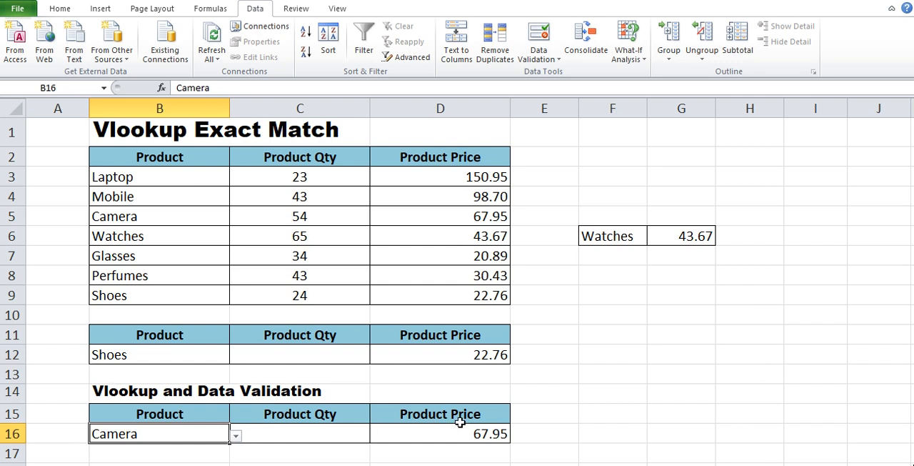
{"action": "left_click", "coordinate": [236, 435]}
{"action": "left_click", "coordinate": [141, 406]}
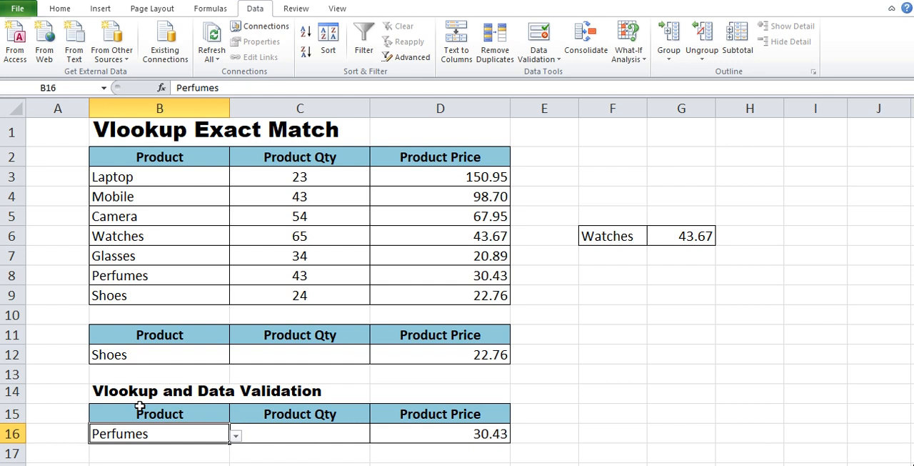
Check the price formula in D16 and compare its result with the Perfumes price in the source table.
{"action": "left_click", "coordinate": [439, 433]}
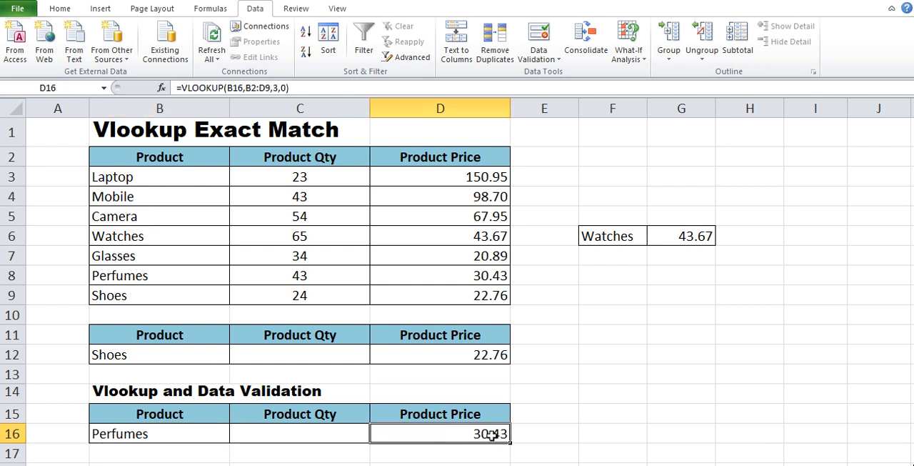
{"action": "left_click", "coordinate": [460, 275]}
{"action": "left_click", "coordinate": [556, 275]}
{"action": "left_click", "coordinate": [614, 275]}
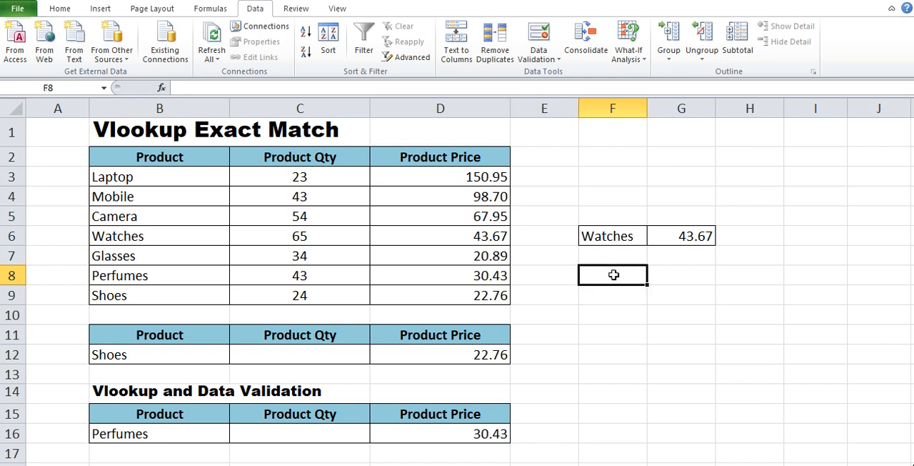